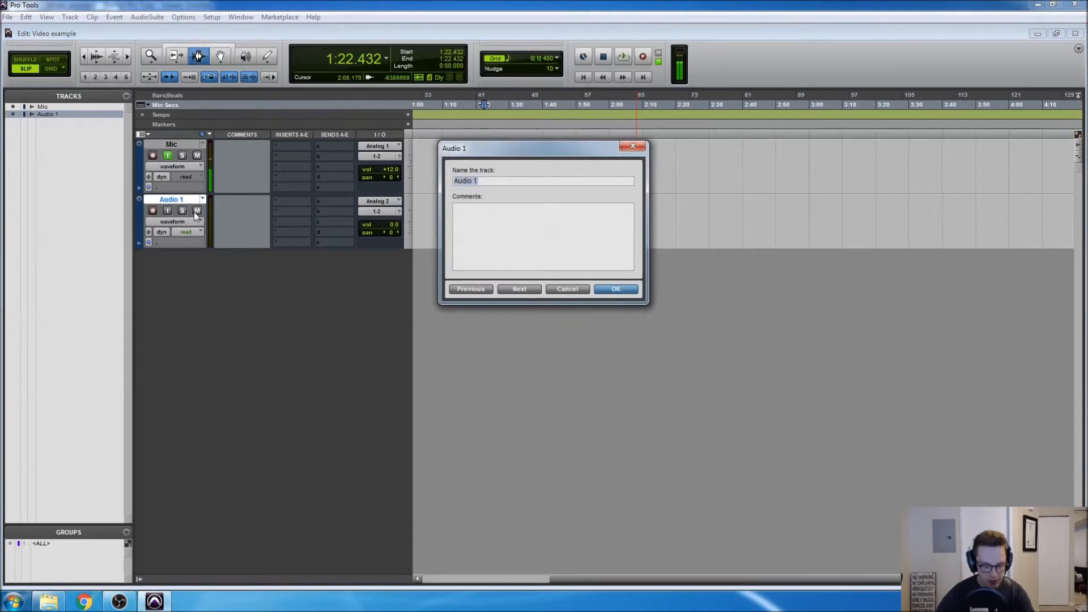
Name the new audio track Guitar
{"action": "type", "text": "Guitar"}
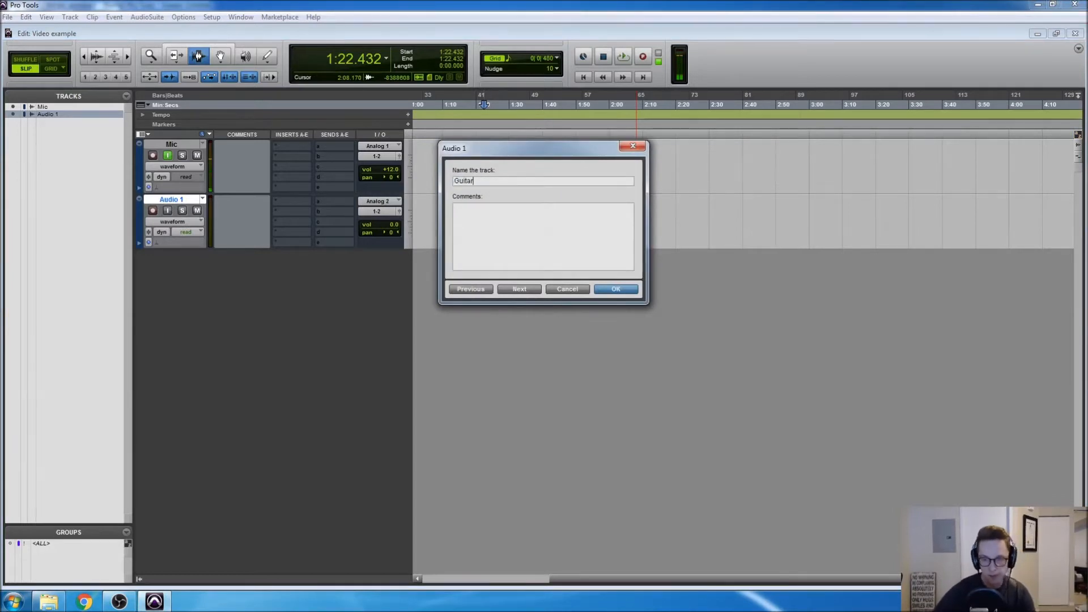
{"action": "key", "text": "Return"}
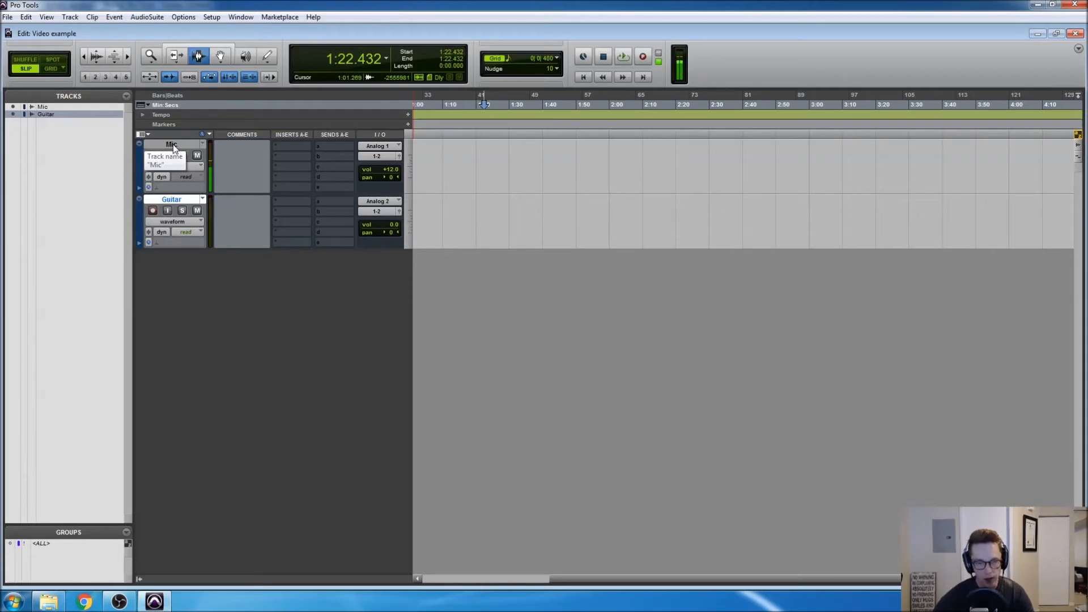
Check which interface input is assigned to the Mic track and which to the Guitar track
{"action": "left_click", "coordinate": [383, 145]}
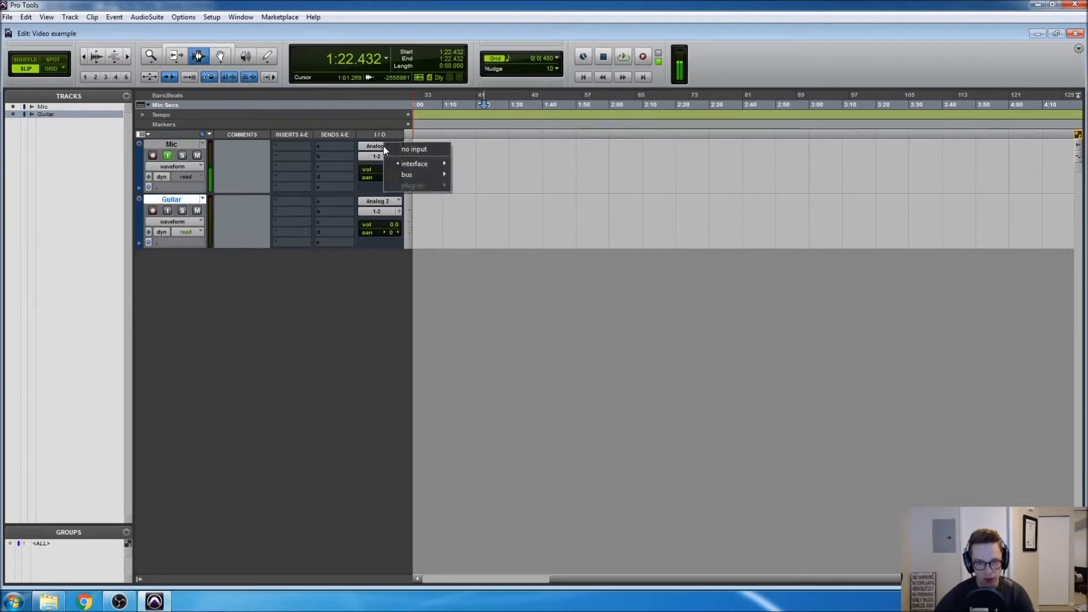
{"action": "mouse_move", "coordinate": [395, 163]}
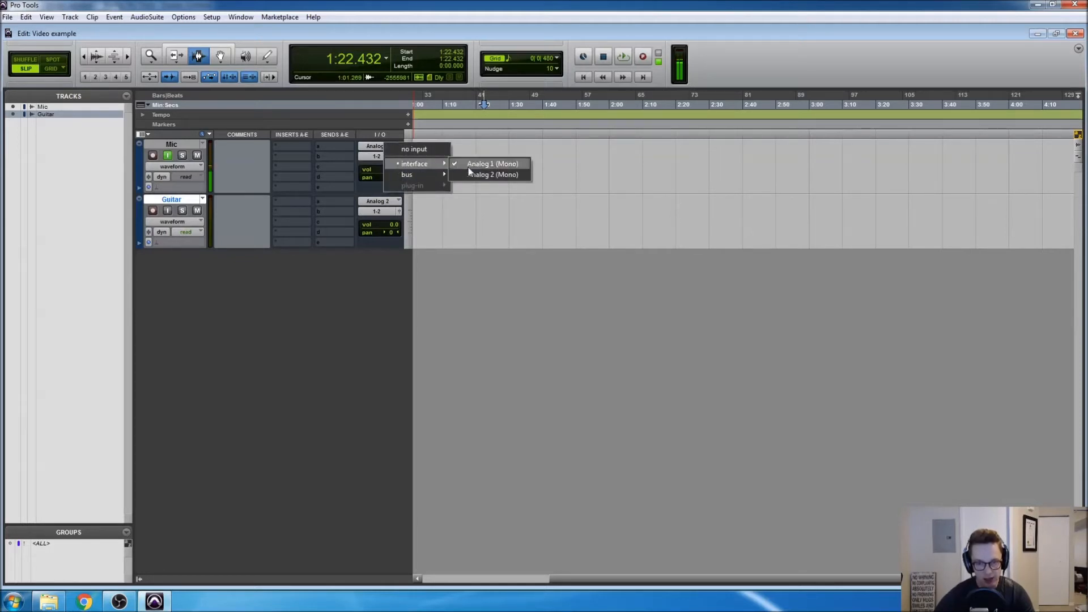
{"action": "left_click", "coordinate": [385, 294]}
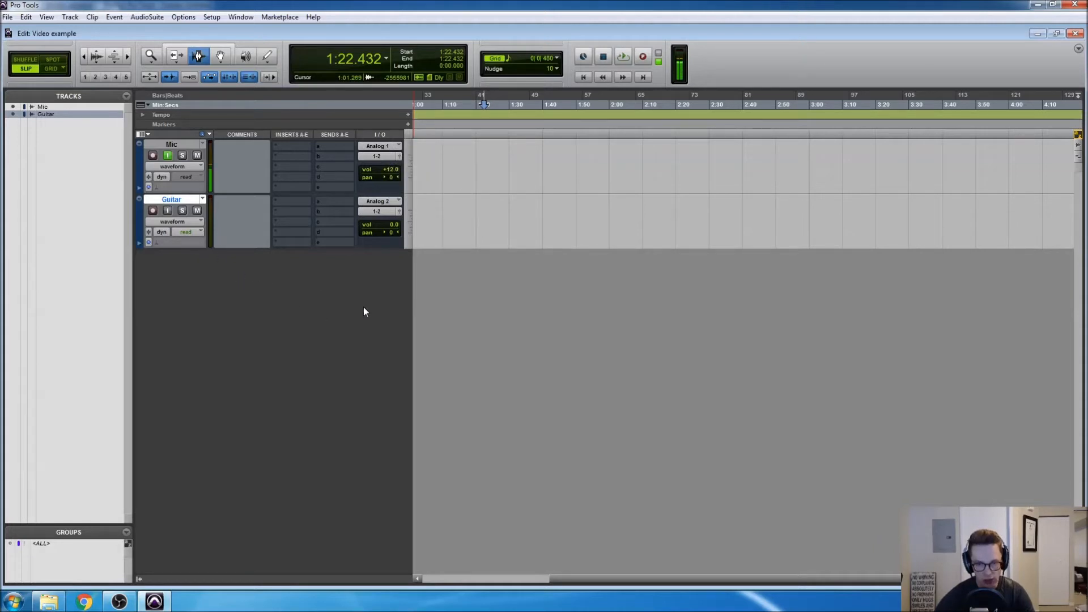
{"action": "left_click", "coordinate": [393, 202]}
{"action": "mouse_move", "coordinate": [406, 223]}
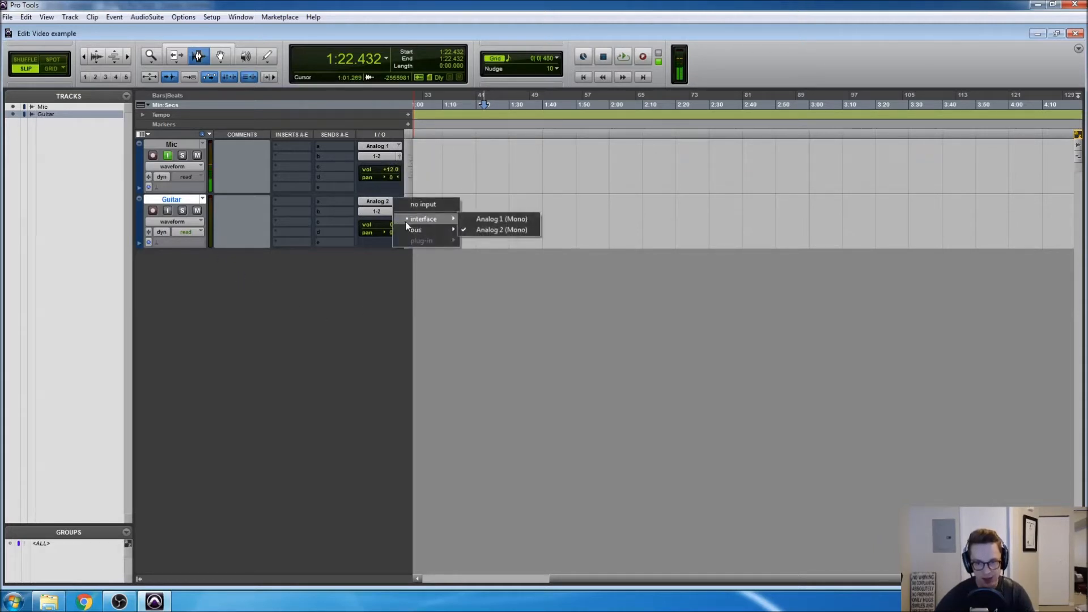
{"action": "left_click", "coordinate": [335, 363]}
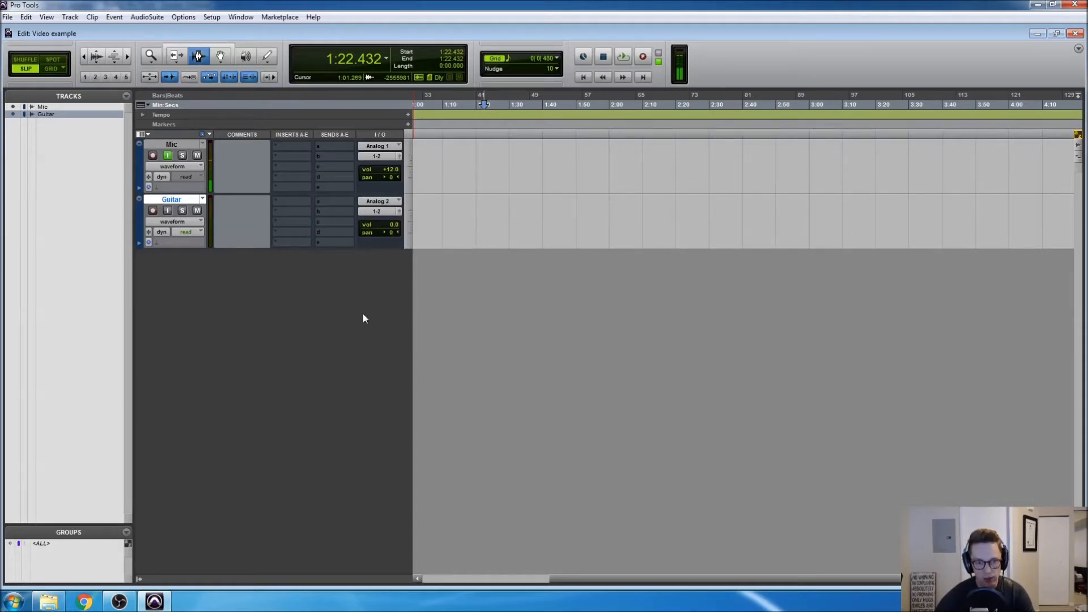
Hide the I/O column in the Edit window and show it again
{"action": "left_click", "coordinate": [148, 135]}
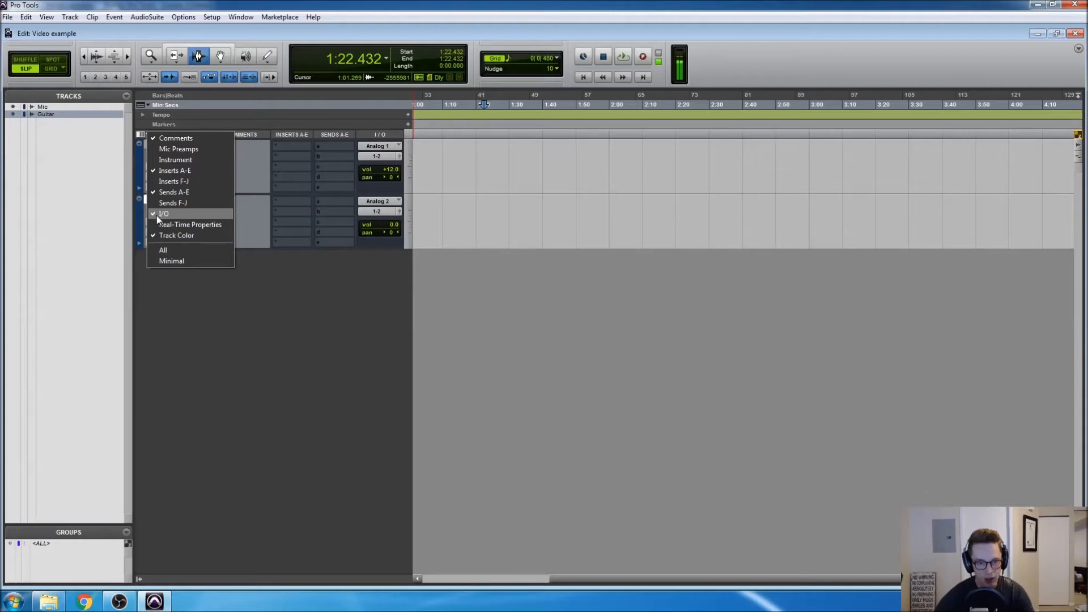
{"action": "left_click", "coordinate": [157, 215]}
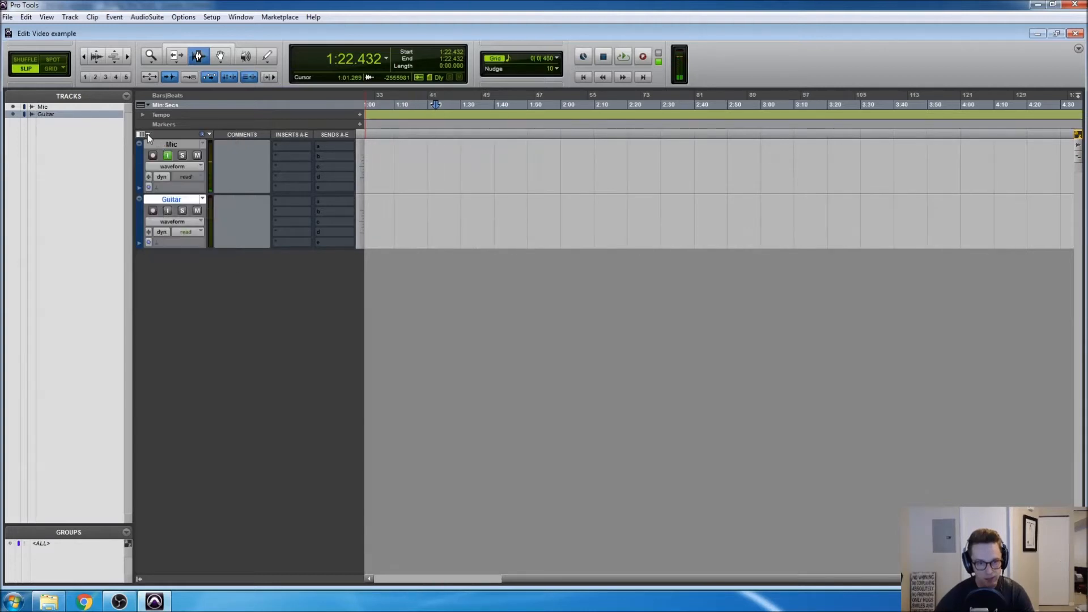
{"action": "left_click", "coordinate": [147, 135]}
{"action": "left_click", "coordinate": [162, 217]}
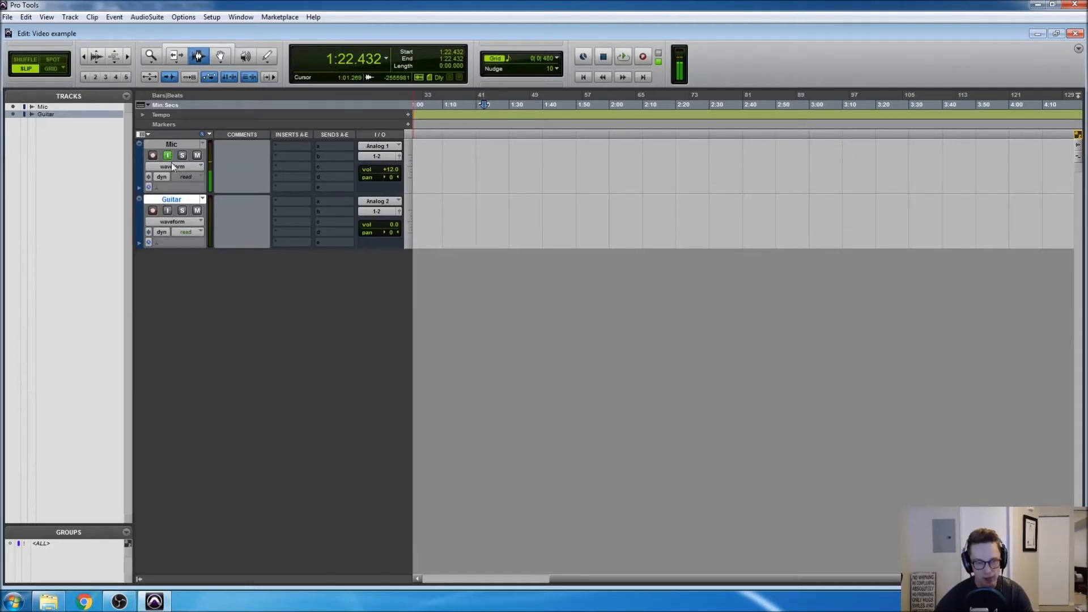
Turn on input monitoring for the Guitar track, leaving both tracks without record enabled
{"action": "left_click", "coordinate": [169, 211]}
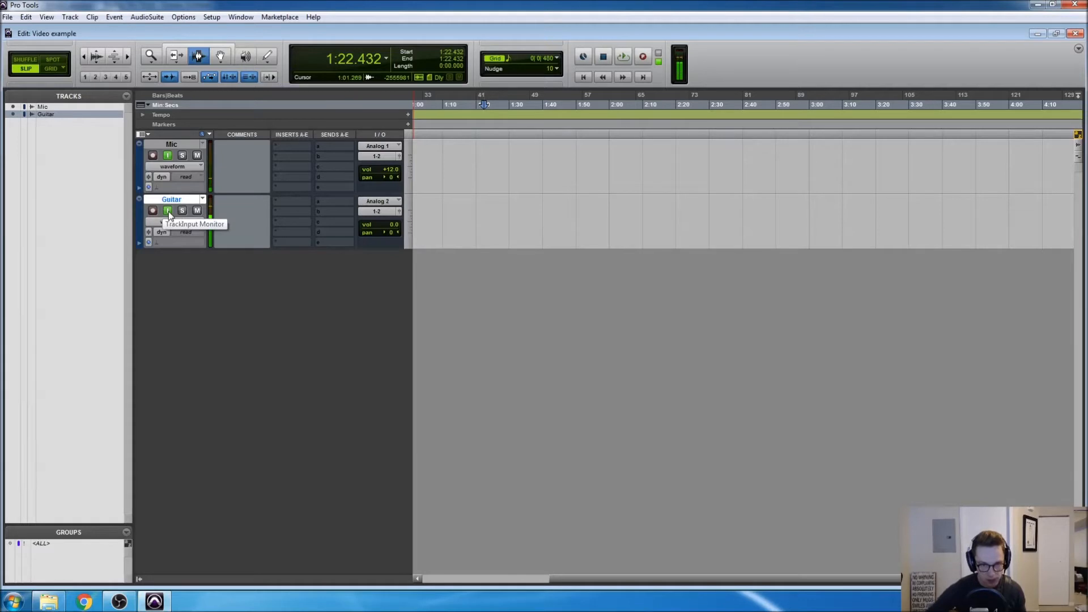
{"action": "left_click", "coordinate": [153, 156]}
{"action": "left_click", "coordinate": [153, 211]}
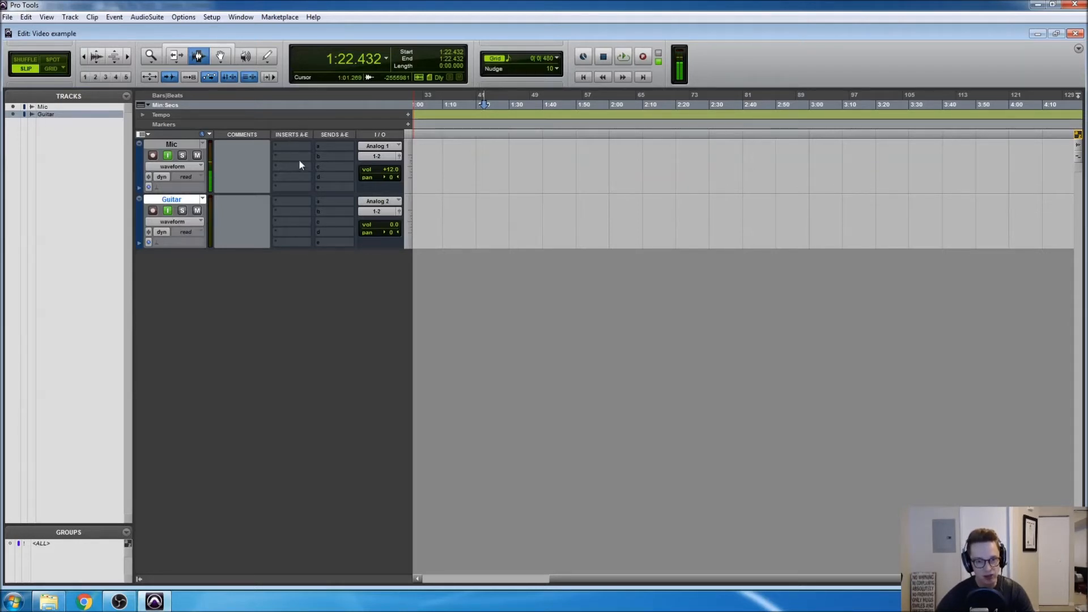
Insert the EQ3 7-Band (mono) plug-in in the Mic track's first insert slot and load its Add Air vocal preset
{"action": "left_click", "coordinate": [145, 135]}
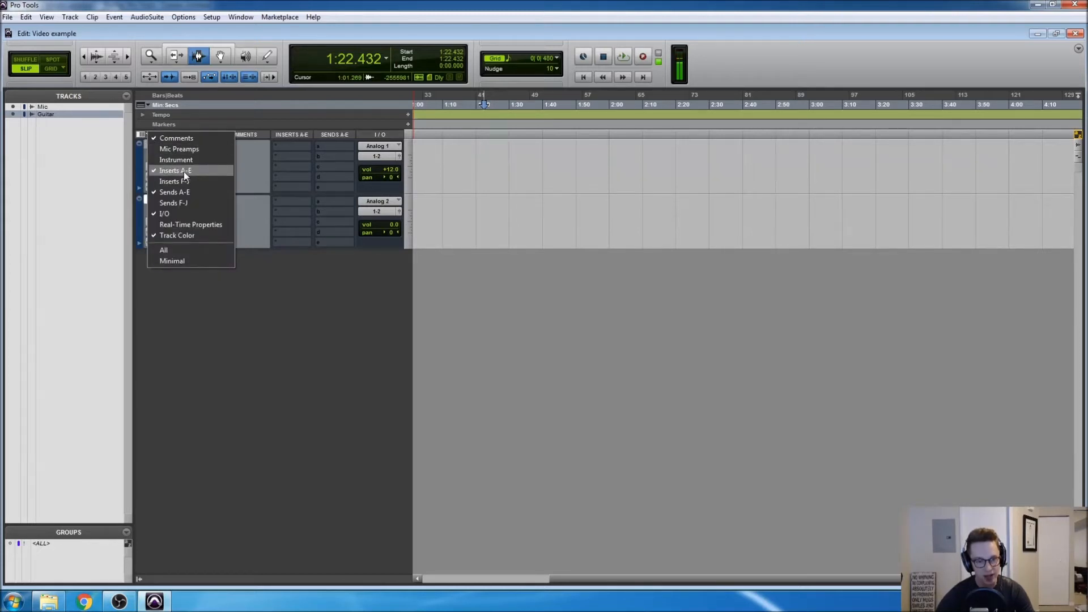
{"action": "left_click", "coordinate": [236, 304]}
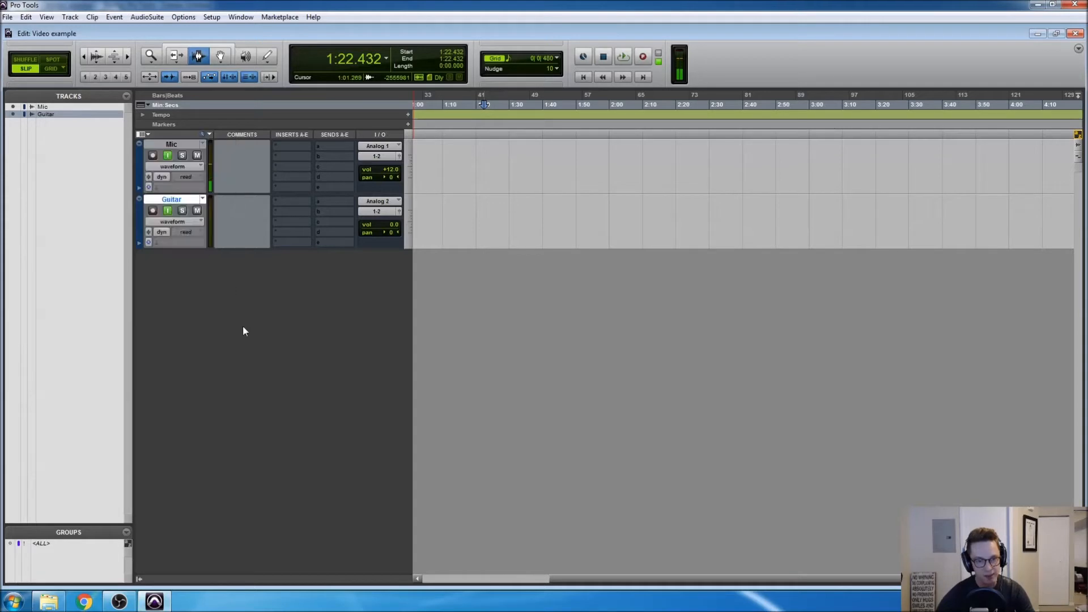
{"action": "left_click", "coordinate": [288, 147]}
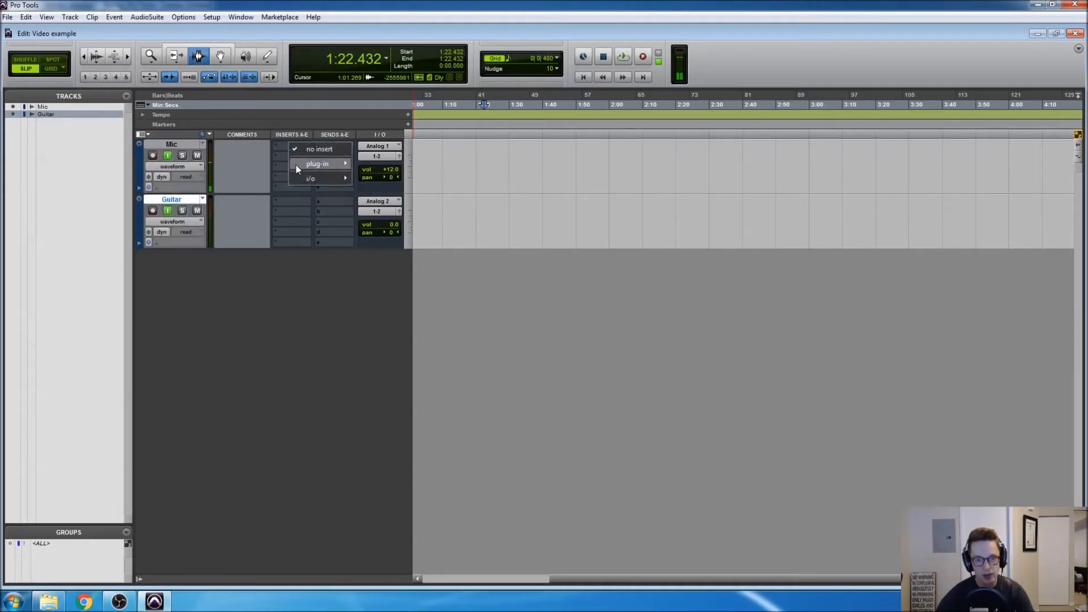
{"action": "mouse_move", "coordinate": [296, 165]}
{"action": "mouse_move", "coordinate": [397, 165]}
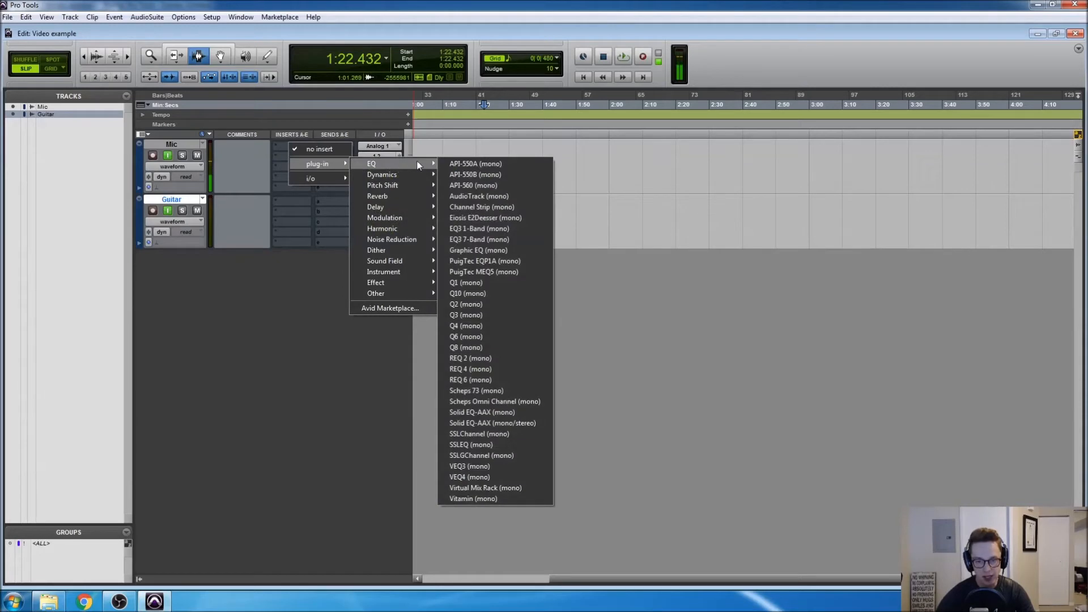
{"action": "left_click", "coordinate": [475, 241]}
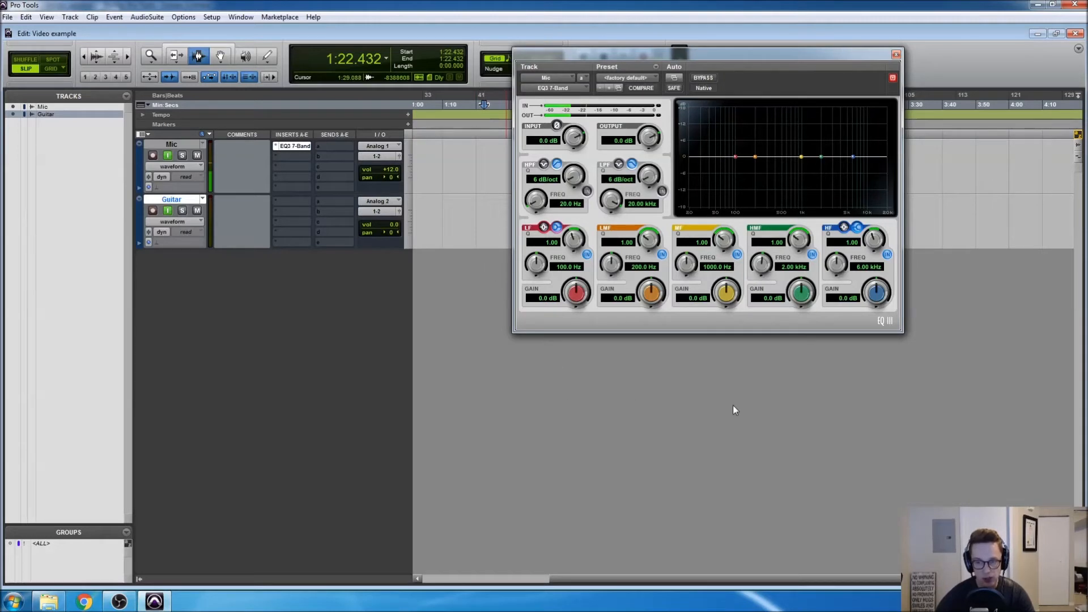
{"action": "left_click", "coordinate": [623, 80]}
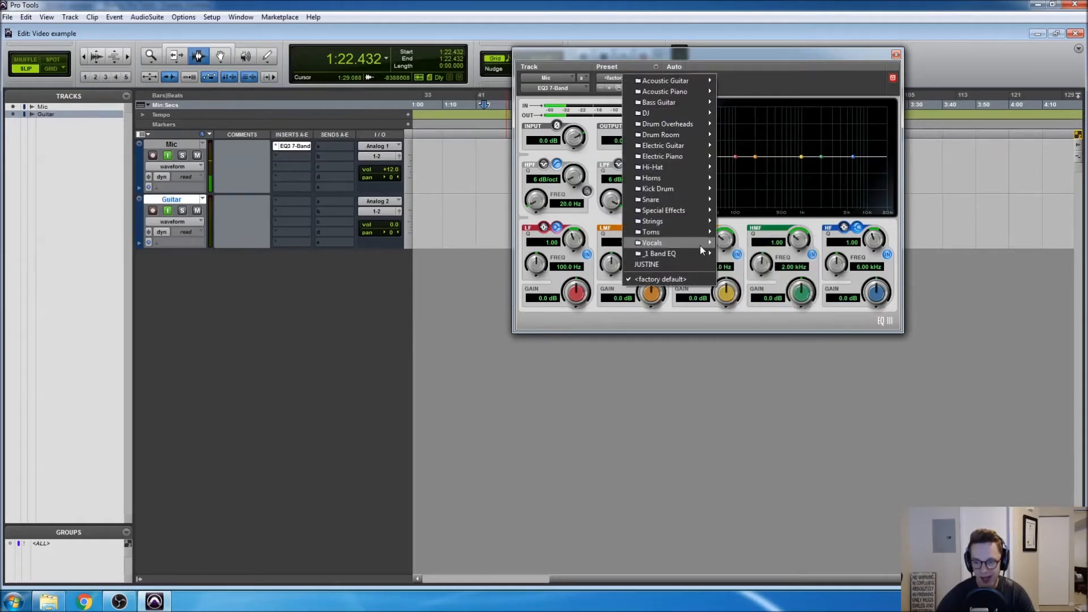
{"action": "mouse_move", "coordinate": [702, 244]}
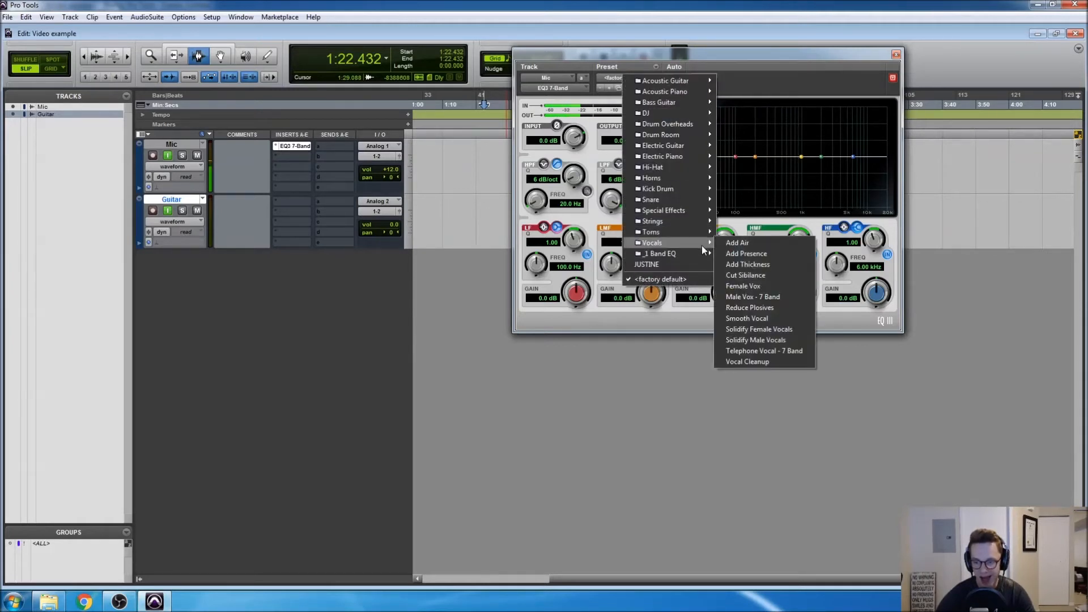
{"action": "left_click", "coordinate": [751, 246]}
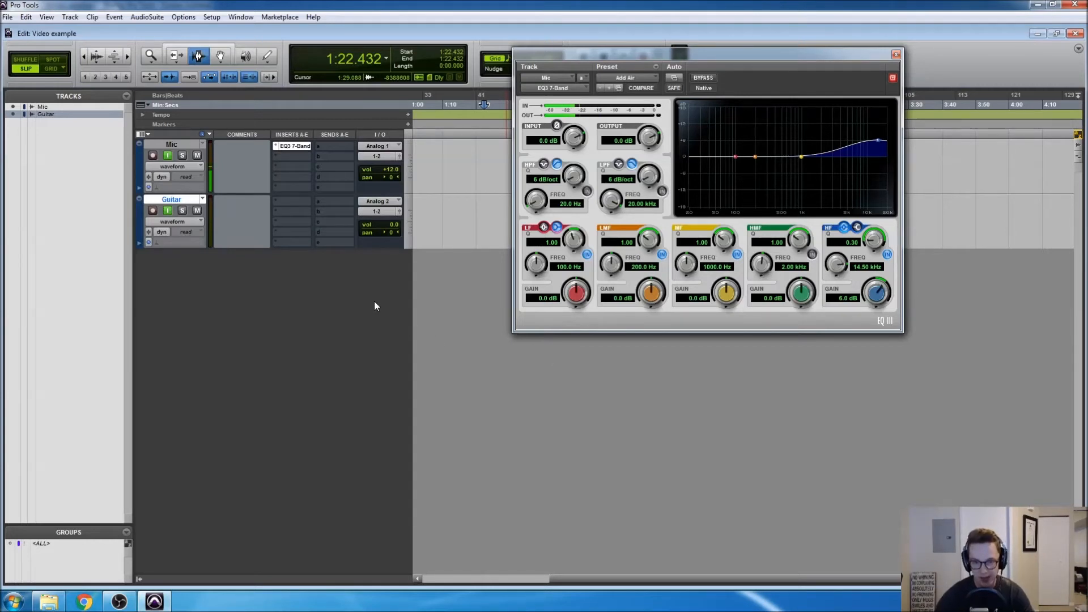
Insert the Dyn3 Compressor/Limiter (mono) in the Mic track's second insert slot and load its Vocal Comp preset
{"action": "left_click", "coordinate": [290, 159]}
{"action": "mouse_move", "coordinate": [299, 174]}
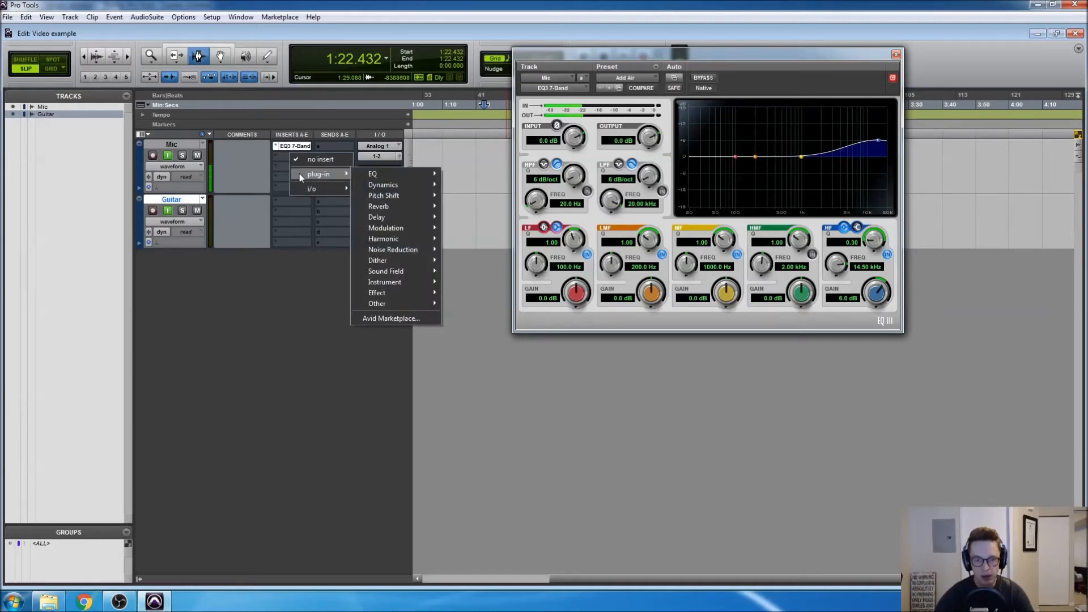
{"action": "mouse_move", "coordinate": [387, 187]}
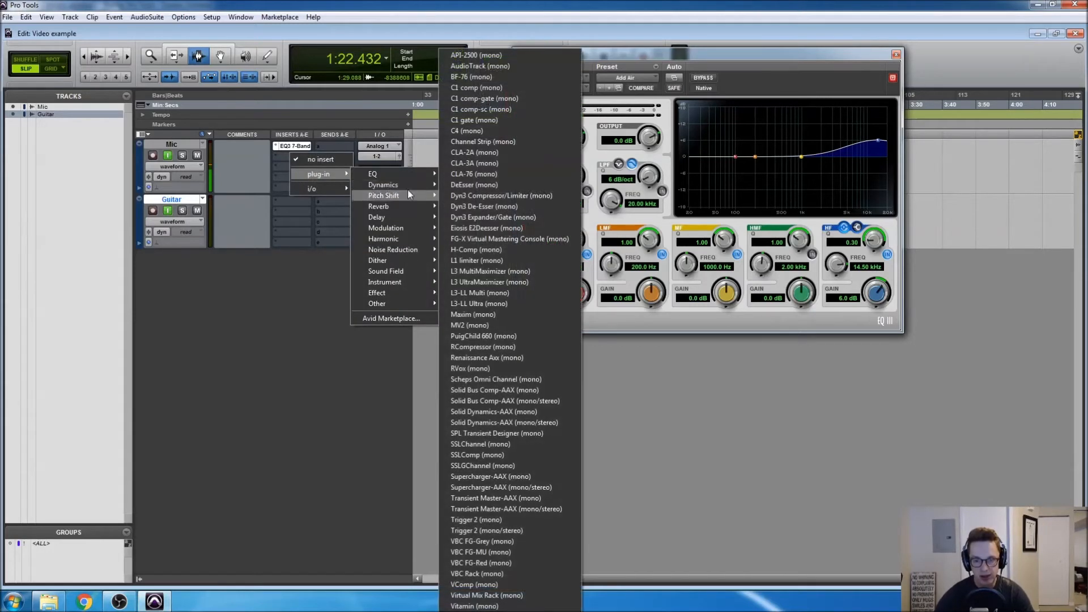
{"action": "left_click", "coordinate": [505, 195]}
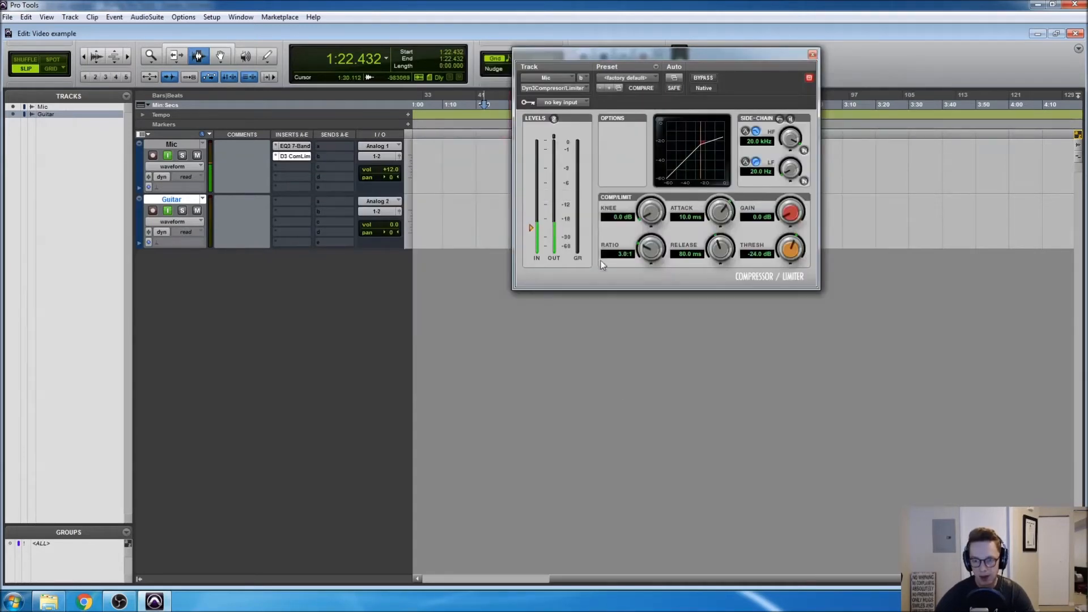
{"action": "left_click", "coordinate": [629, 80]}
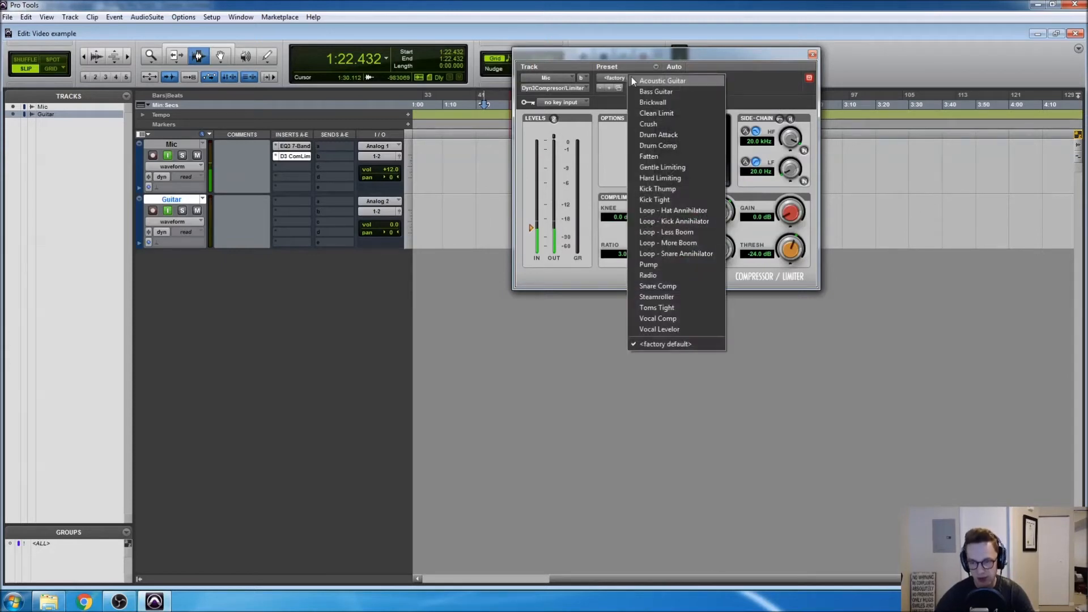
{"action": "left_click", "coordinate": [652, 319]}
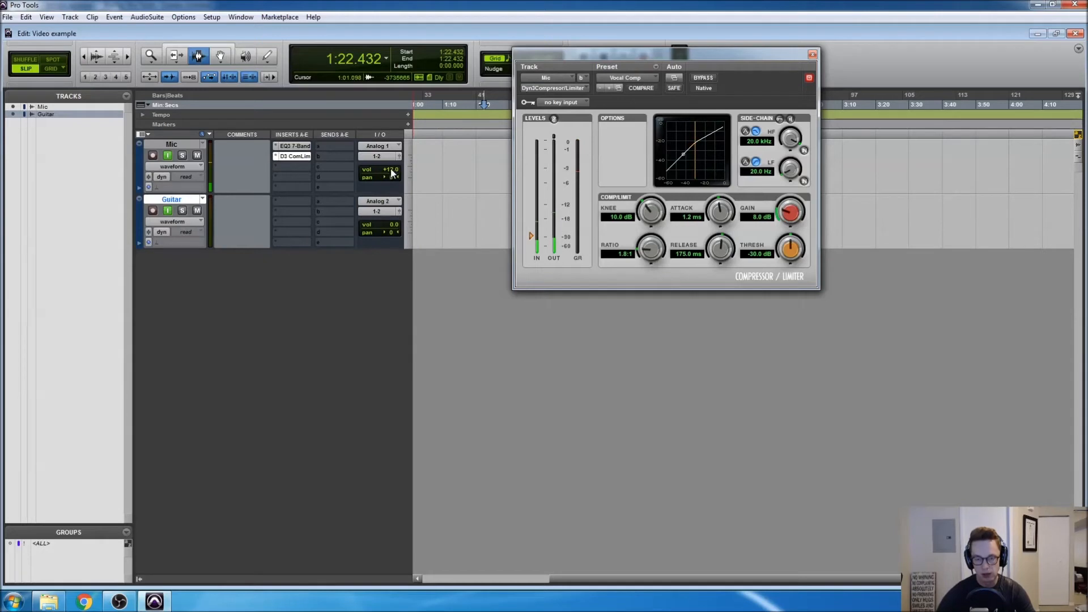
Set the Mic track's volume to +4.8 and close the compressor window
{"action": "left_click", "coordinate": [390, 169]}
{"action": "left_click_drag", "start_coordinate": [390, 168], "coordinate": [393, 175]}
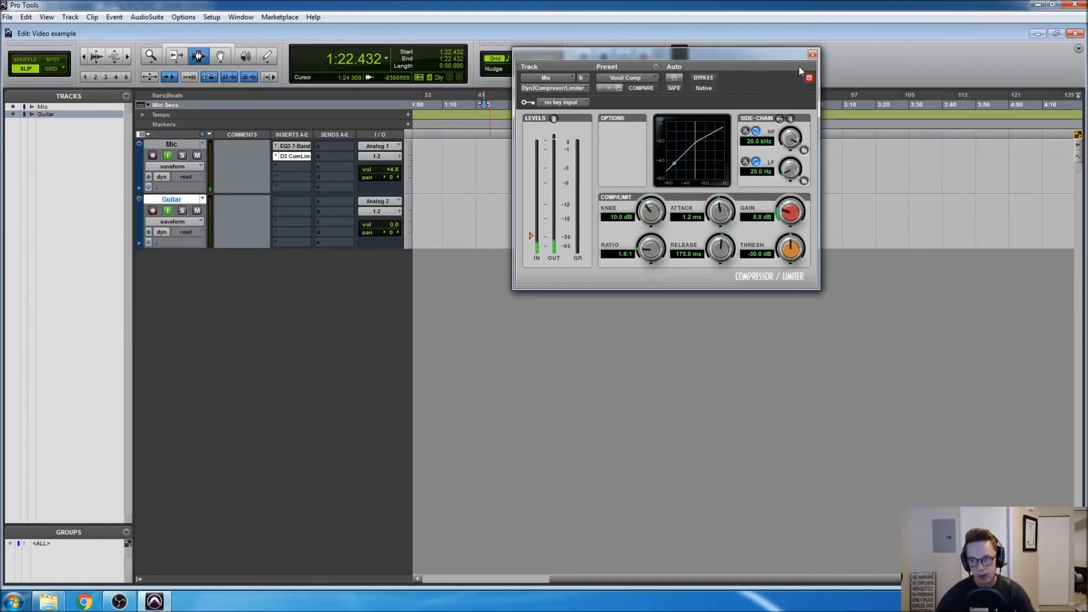
{"action": "left_click", "coordinate": [813, 54]}
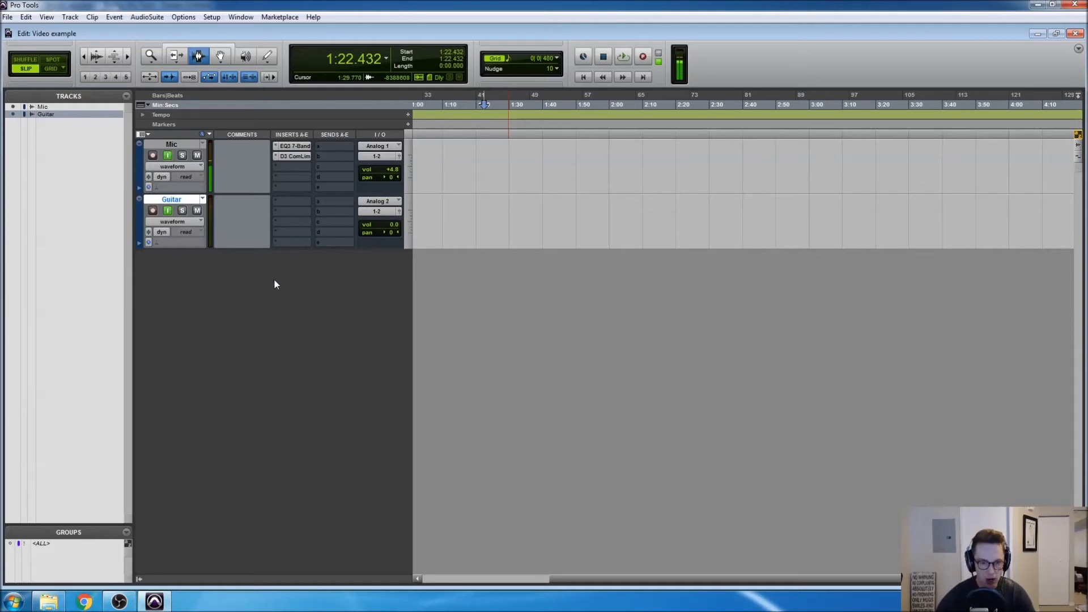
Insert the SansAmp PSA-1 (mono) plug-in in the Guitar track's first insert slot and load its Clean 1 preset
{"action": "left_click", "coordinate": [291, 200]}
{"action": "mouse_move", "coordinate": [301, 218]}
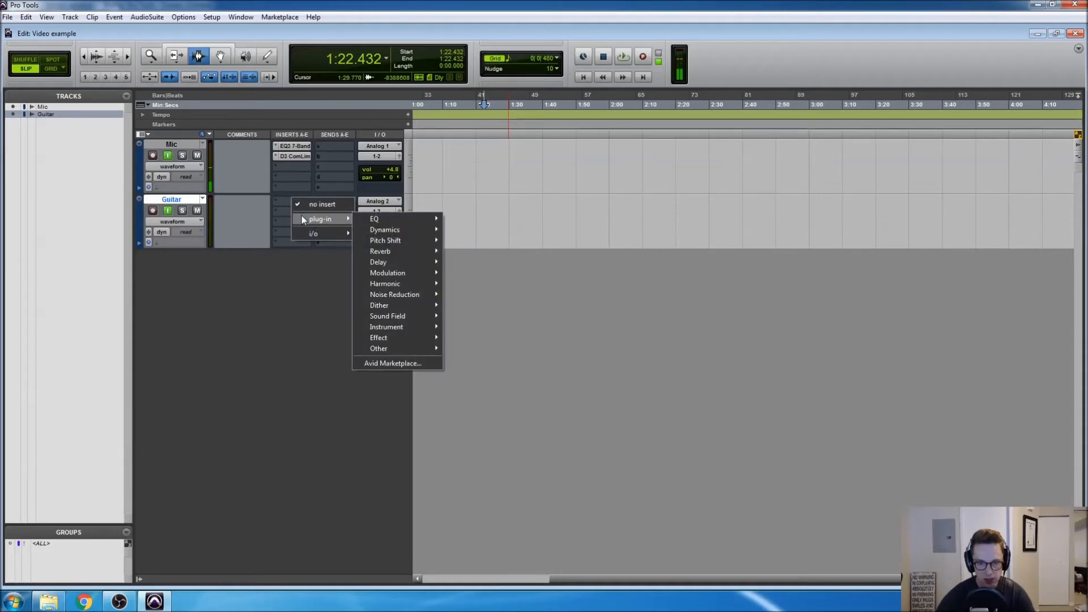
{"action": "mouse_move", "coordinate": [380, 286]}
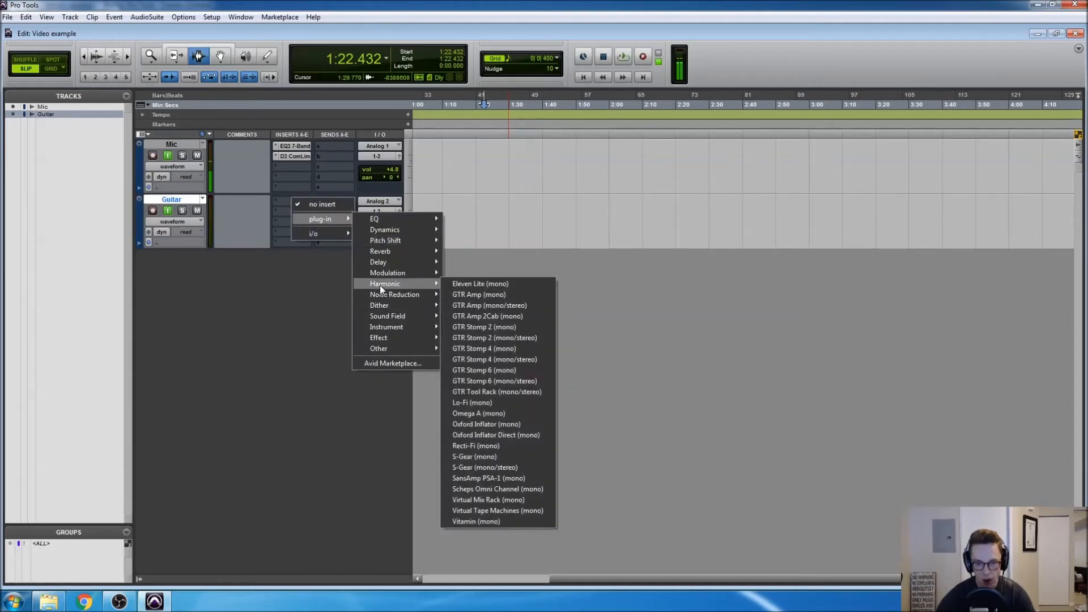
{"action": "left_click", "coordinate": [468, 479]}
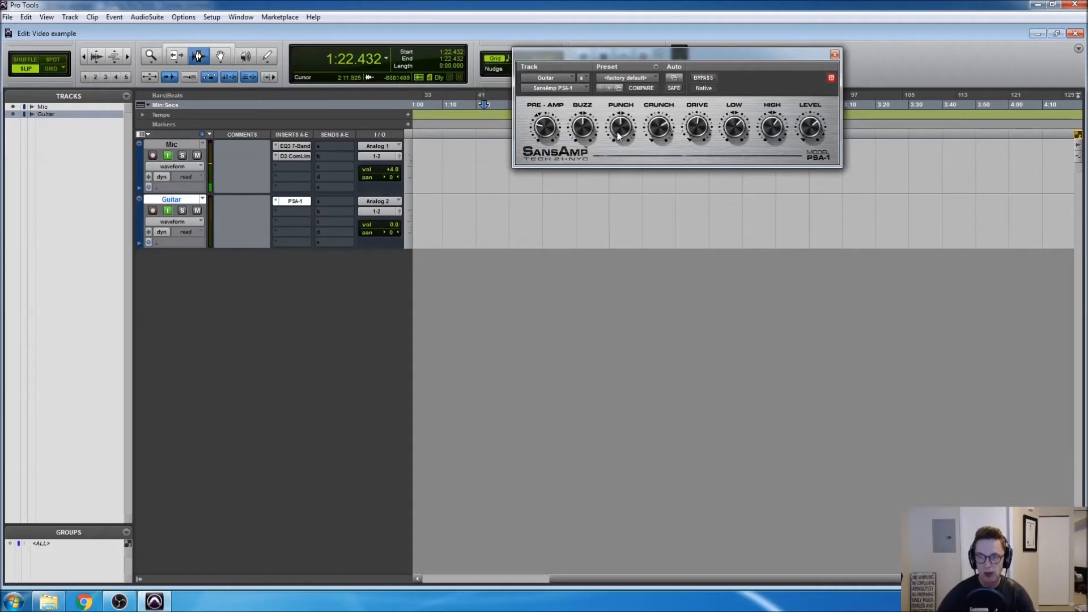
{"action": "left_click", "coordinate": [624, 78]}
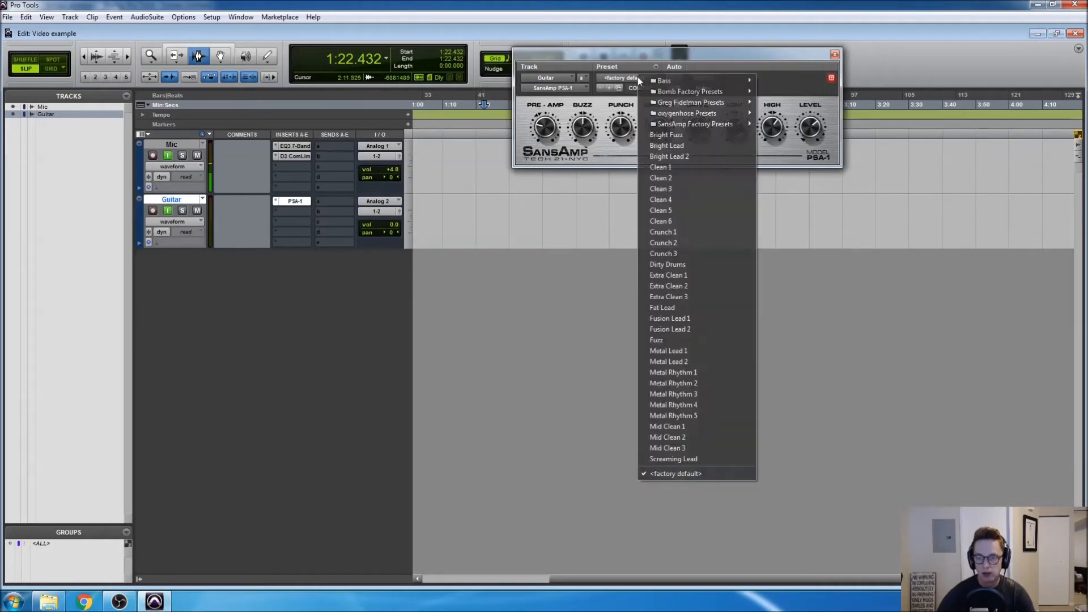
{"action": "left_click", "coordinate": [670, 168]}
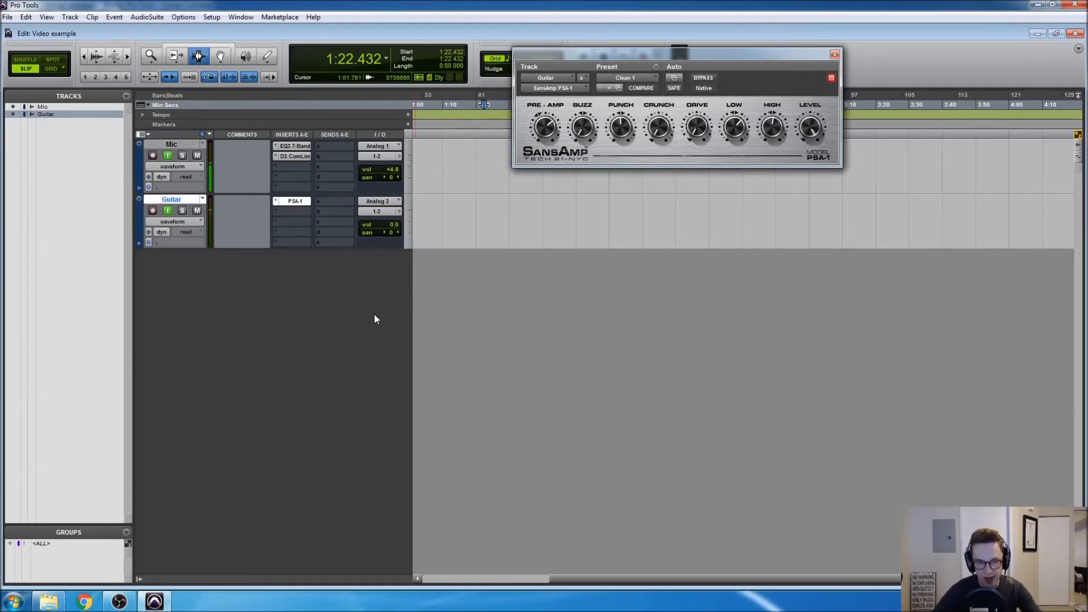
Insert D-Verb (mono/stereo) in the Guitar track's second insert slot, using the Plate algorithm and a 25% mix
{"action": "left_click", "coordinate": [294, 212]}
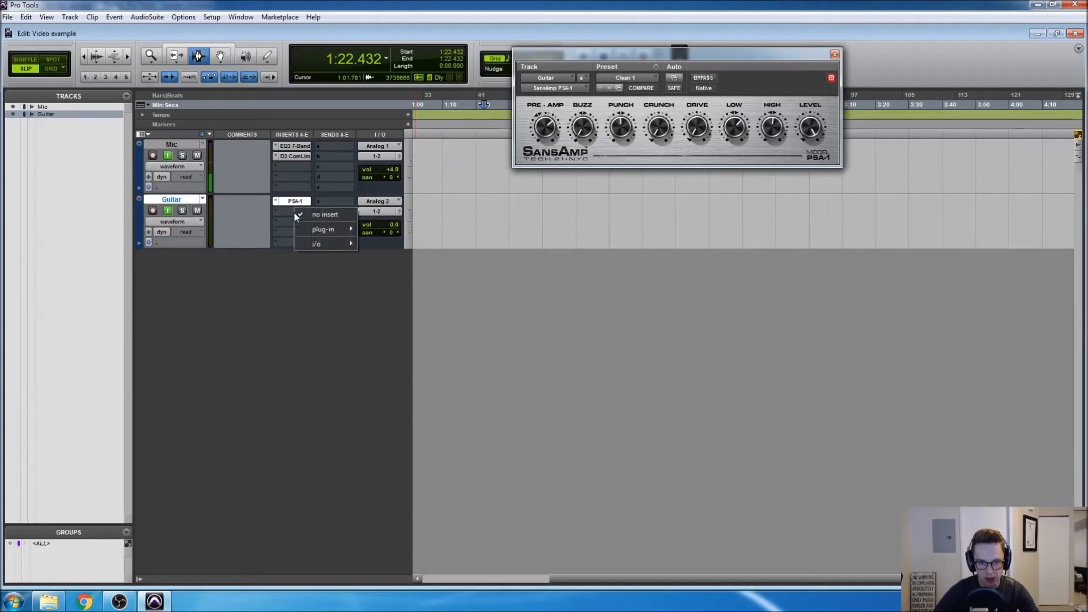
{"action": "mouse_move", "coordinate": [309, 234]}
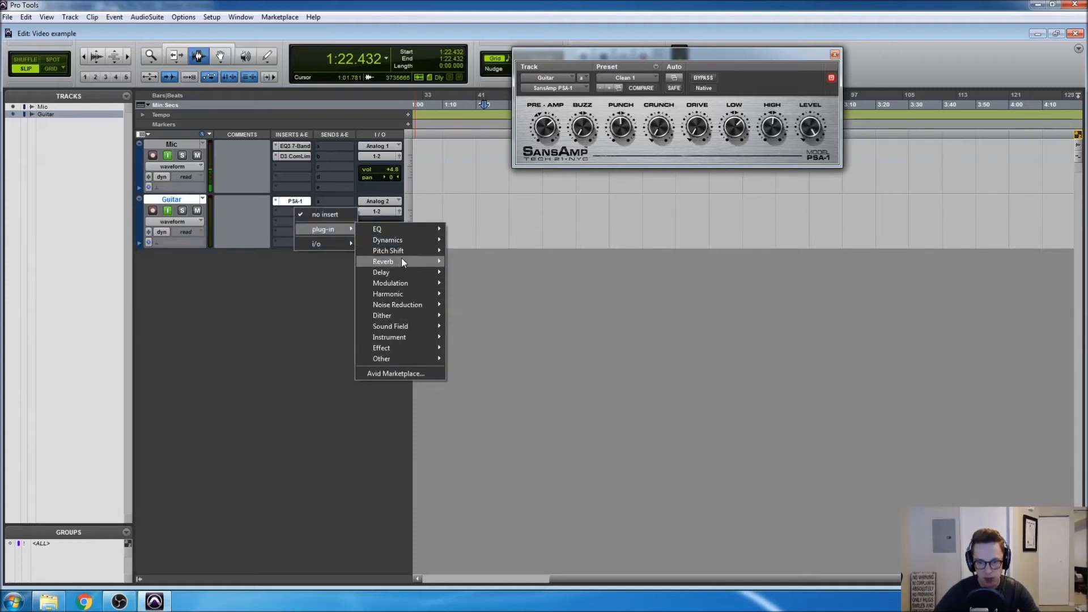
{"action": "mouse_move", "coordinate": [402, 261]}
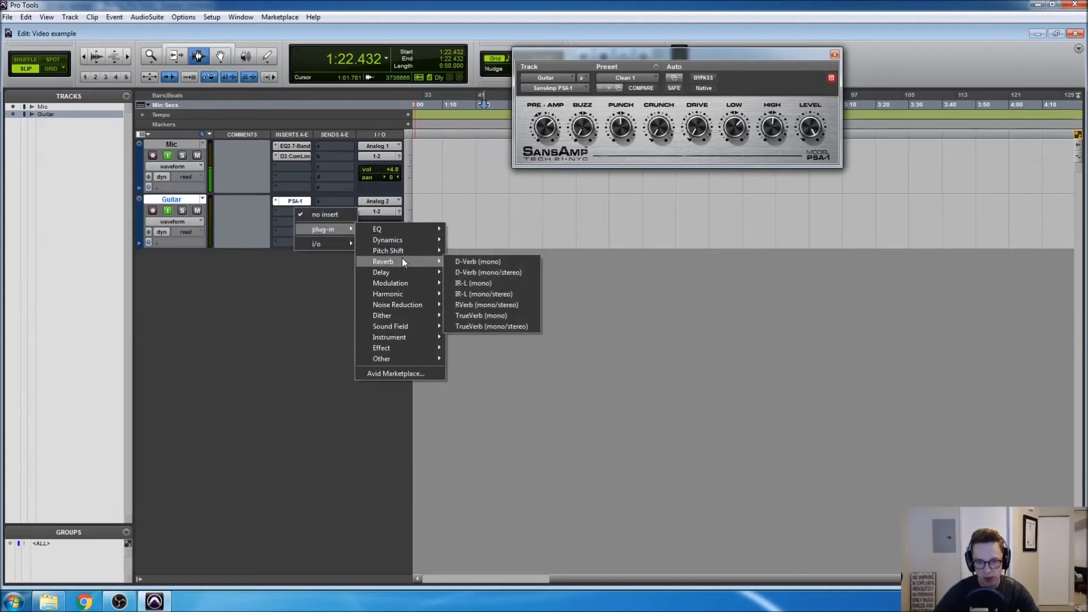
{"action": "left_click", "coordinate": [471, 273]}
{"action": "left_click", "coordinate": [617, 116]}
{"action": "left_click_drag", "start_coordinate": [657, 247], "coordinate": [631, 247]}
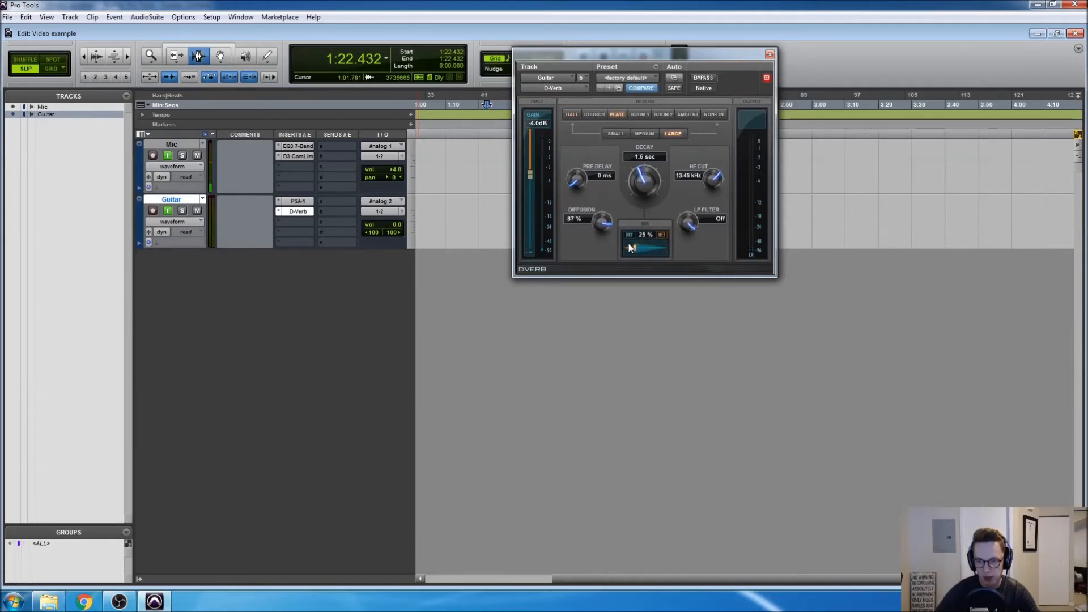